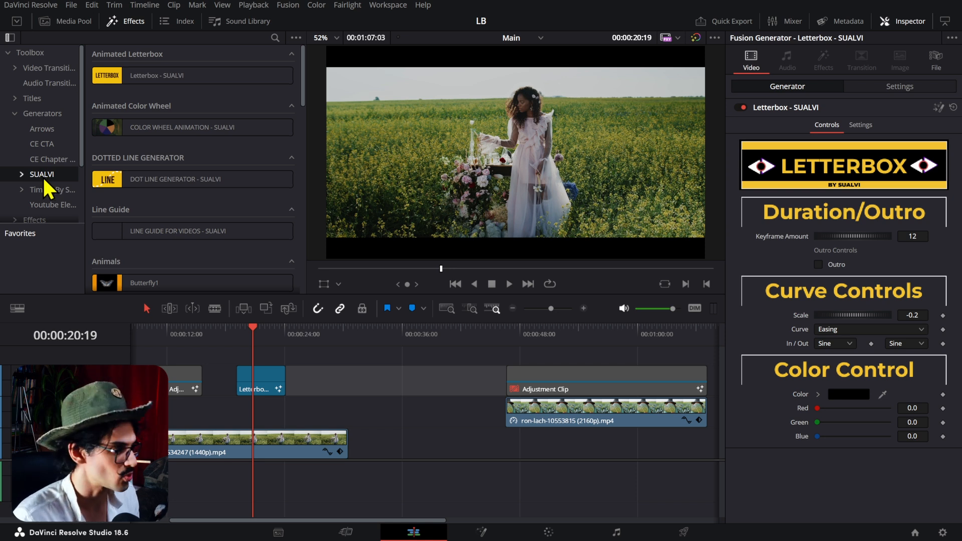
Step: Replace the letterbox clip above the field footage with a new Letterbox - SUALVI generator starting at 00:00:20:19
{"action": "double_click", "coordinate": [43, 176]}
{"action": "left_click_drag", "start_coordinate": [139, 76], "coordinate": [278, 390]}
{"action": "left_click", "coordinate": [265, 388]}
{"action": "key", "text": "BackSpace"}
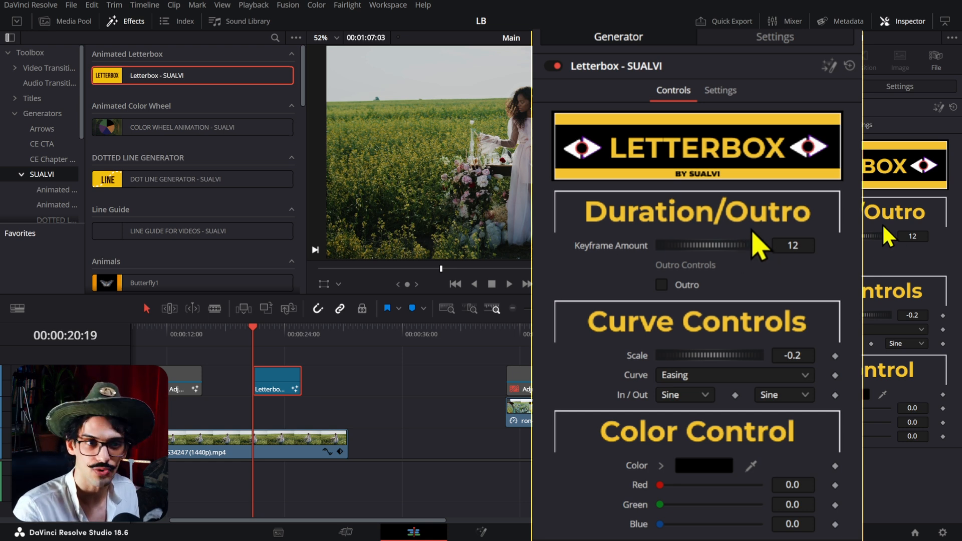
Step: Set the letterbox's Keyframe Amount to 24 and play the clip's opening animation
{"action": "left_click", "coordinate": [902, 238]}
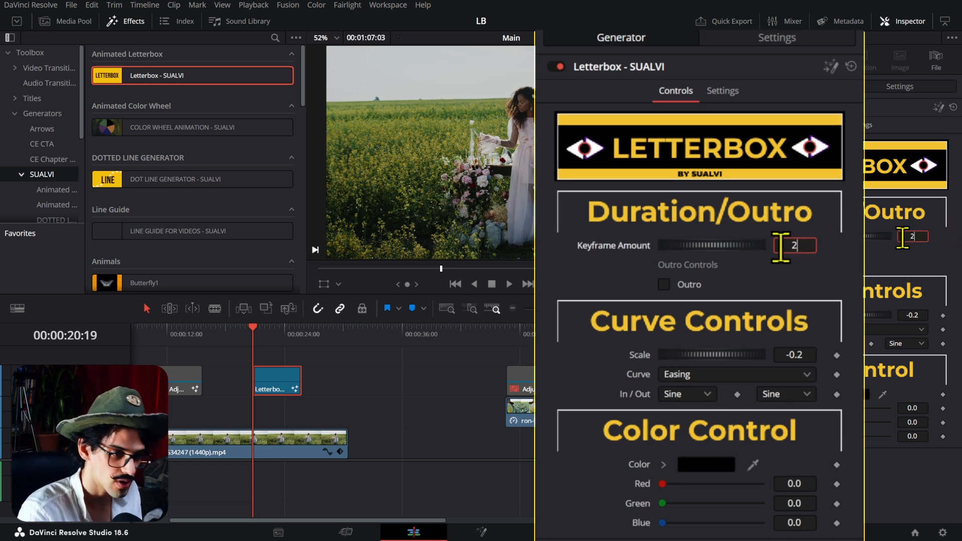
{"action": "type", "text": "24"}
{"action": "key", "text": "Tab"}
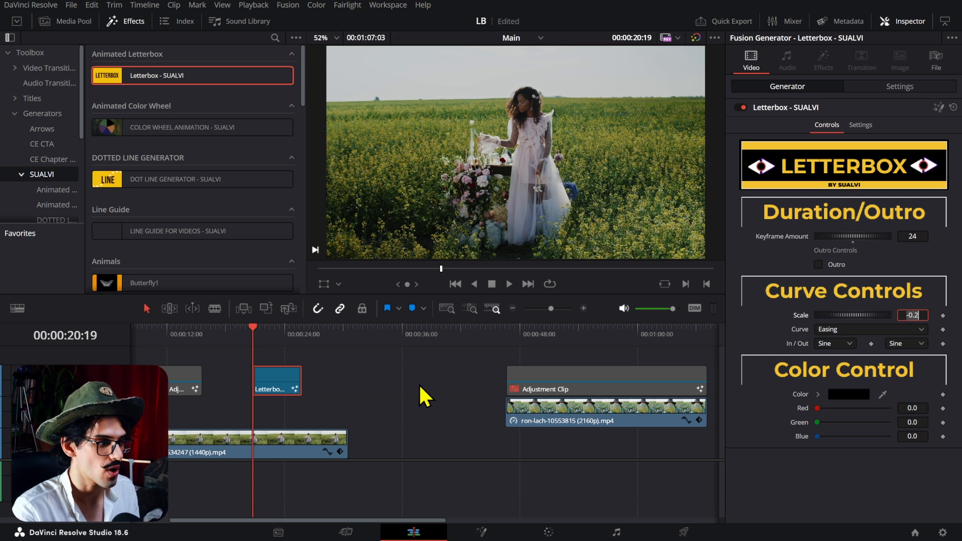
{"action": "left_click", "coordinate": [407, 388]}
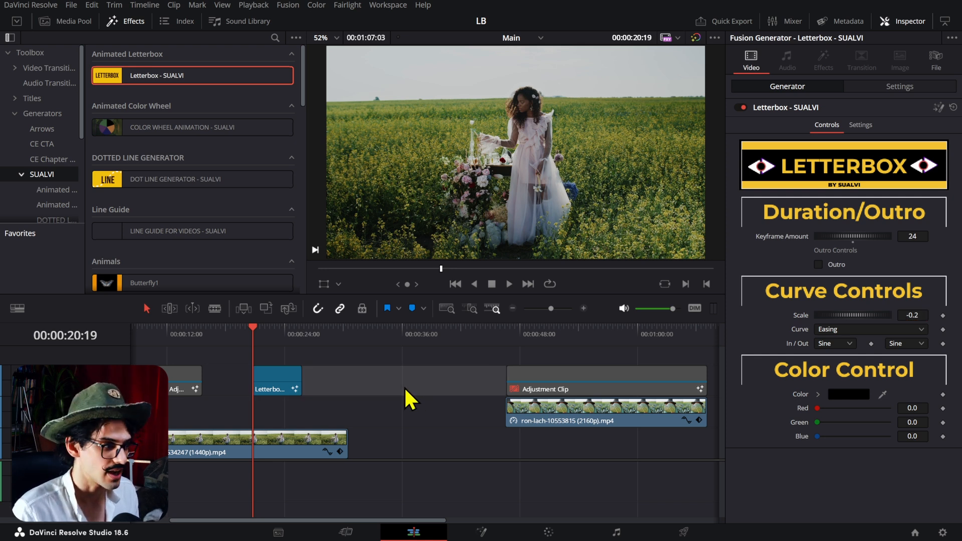
{"action": "key", "text": "space"}
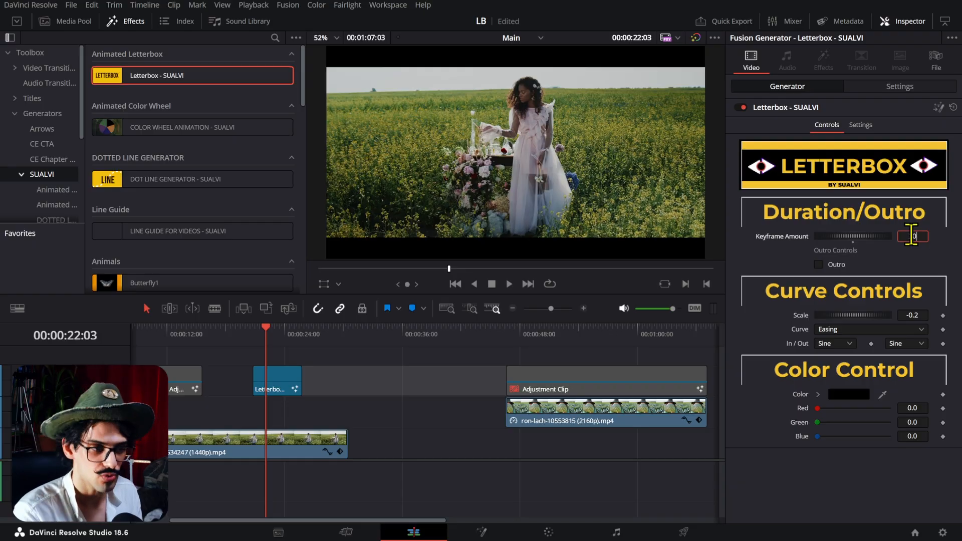
Step: Set the letterbox's Keyframe Amount to 30 and enable its Outro option
{"action": "key", "text": "Tab"}
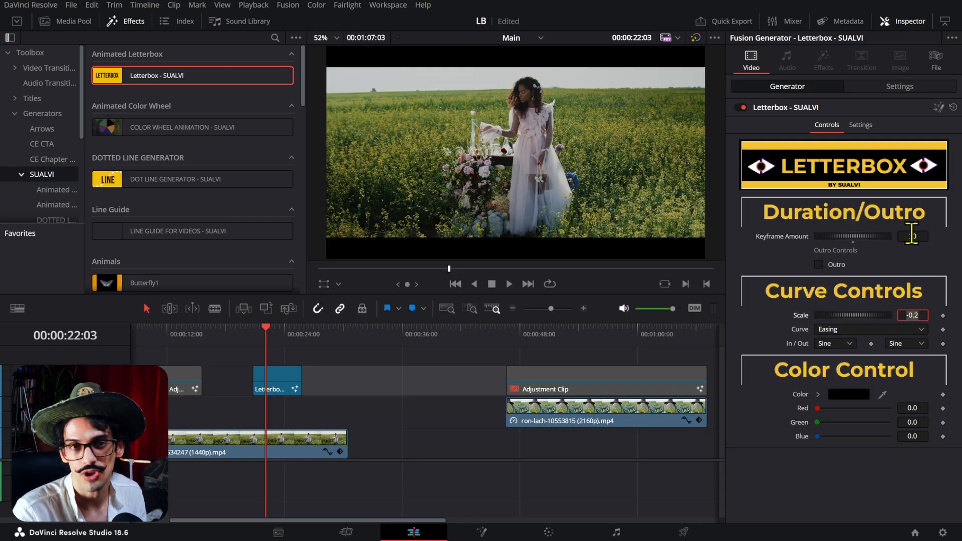
{"action": "left_click", "coordinate": [778, 237]}
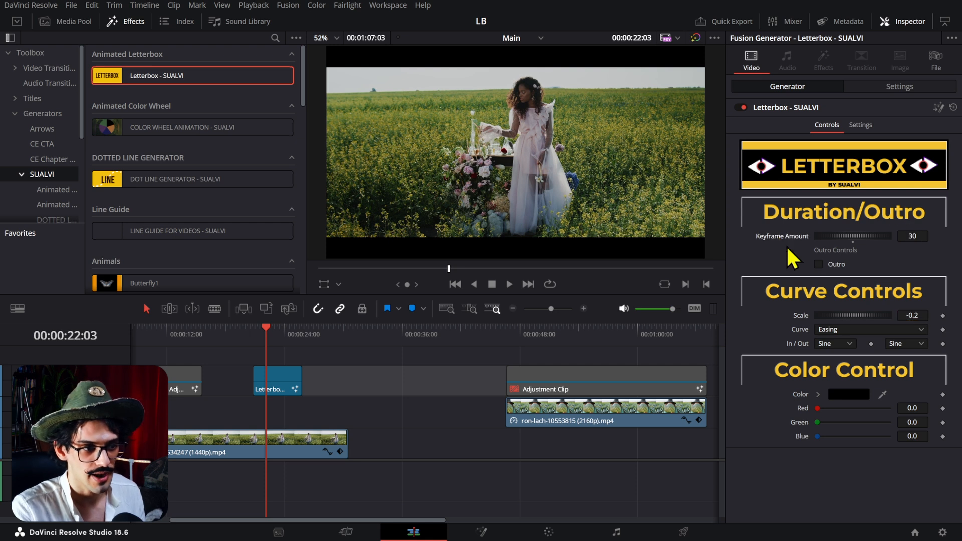
{"action": "left_click", "coordinate": [252, 335]}
{"action": "key", "text": "space"}
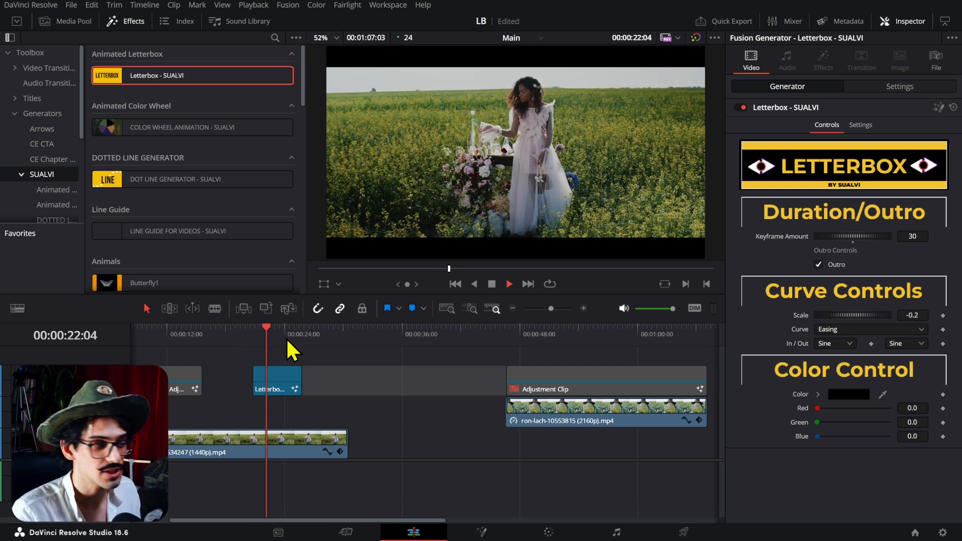
Step: Play through the end of the letterbox clip to check its outro animation
{"action": "key", "text": "space"}
{"action": "key", "text": "space"}
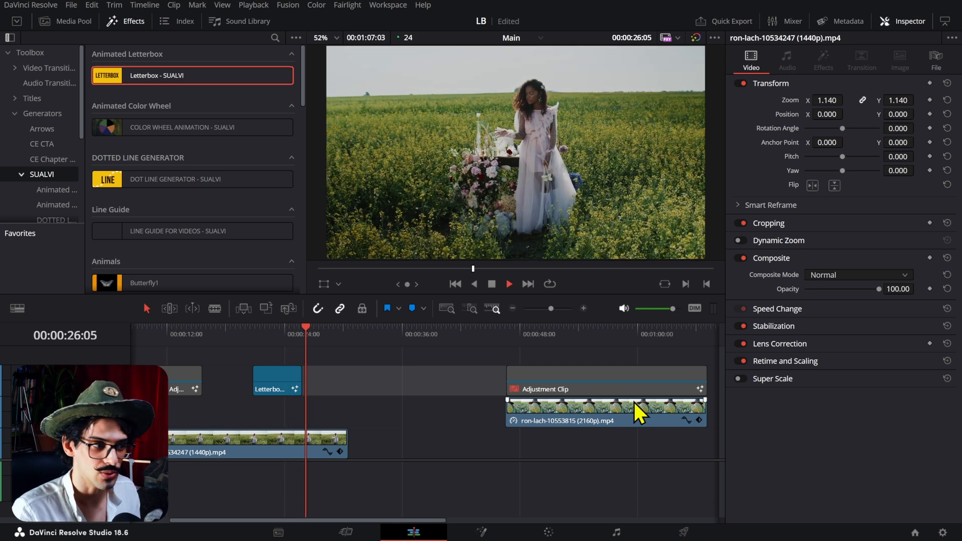
{"action": "left_click", "coordinate": [293, 336]}
{"action": "left_click", "coordinate": [290, 335]}
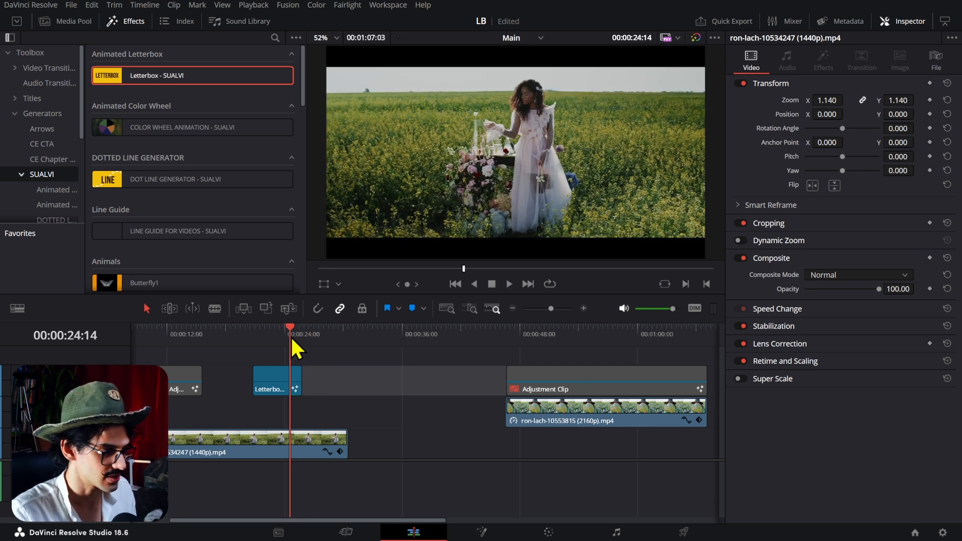
{"action": "key", "text": "space"}
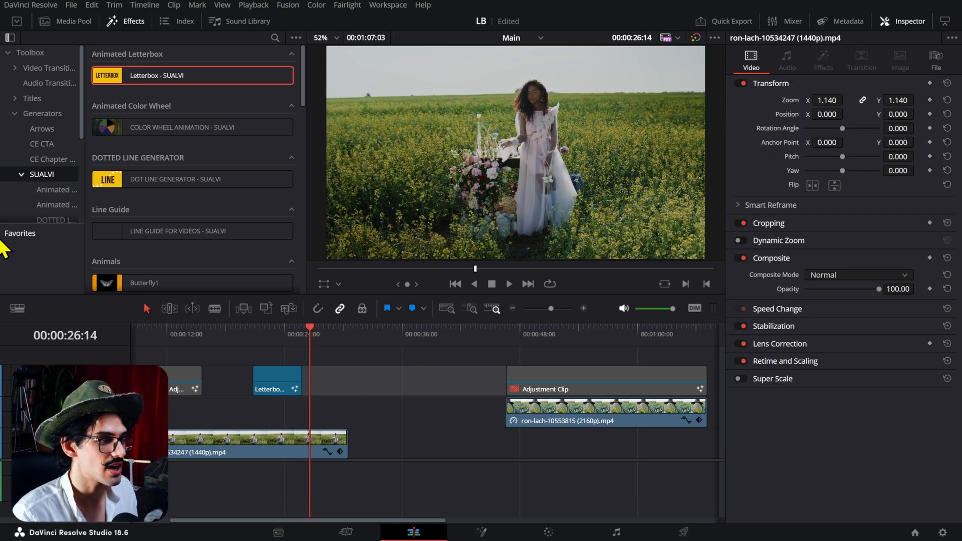
Step: Play the end of the letterbox clip with Outro turned off, and try extending the clip slightly past the playhead
{"action": "left_click", "coordinate": [275, 380]}
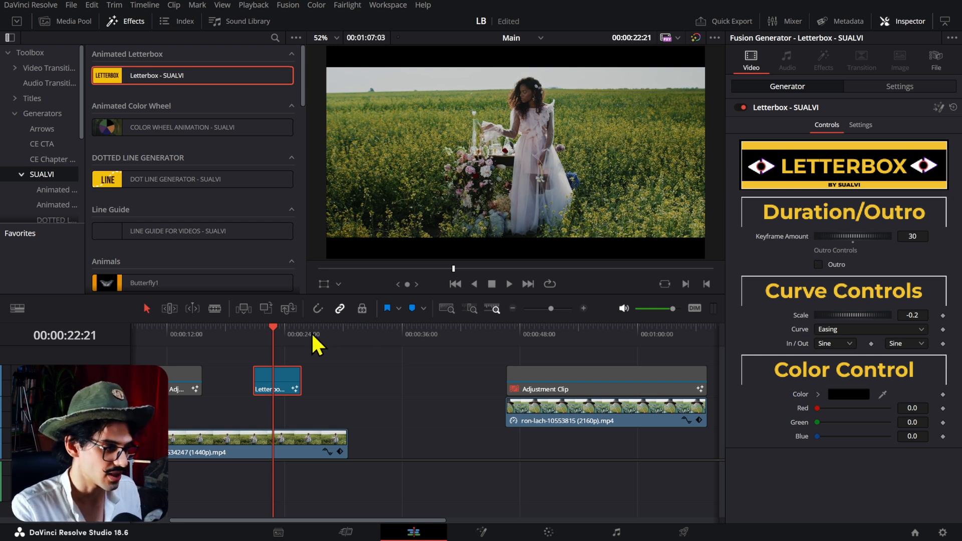
{"action": "left_click", "coordinate": [294, 336]}
{"action": "key", "text": "space"}
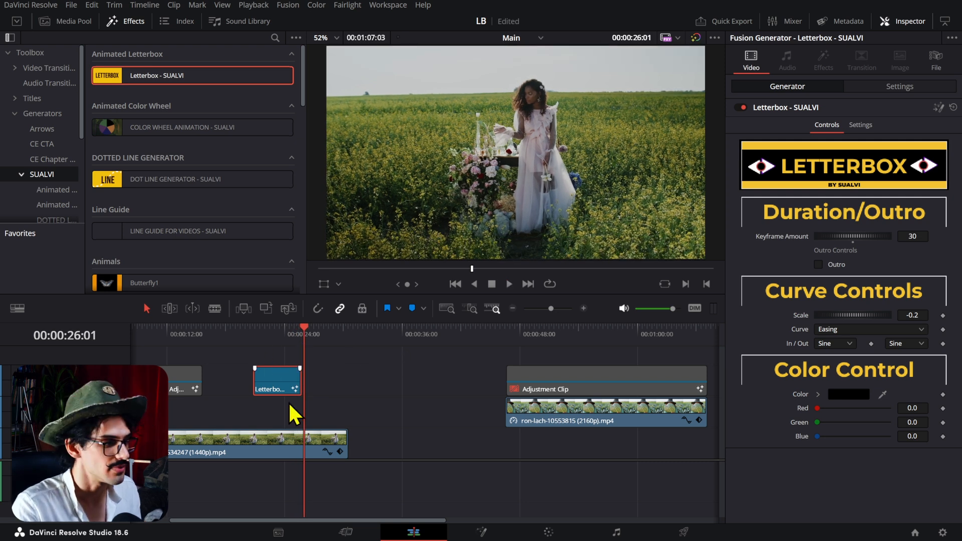
{"action": "left_click_drag", "start_coordinate": [300, 384], "coordinate": [310, 383]}
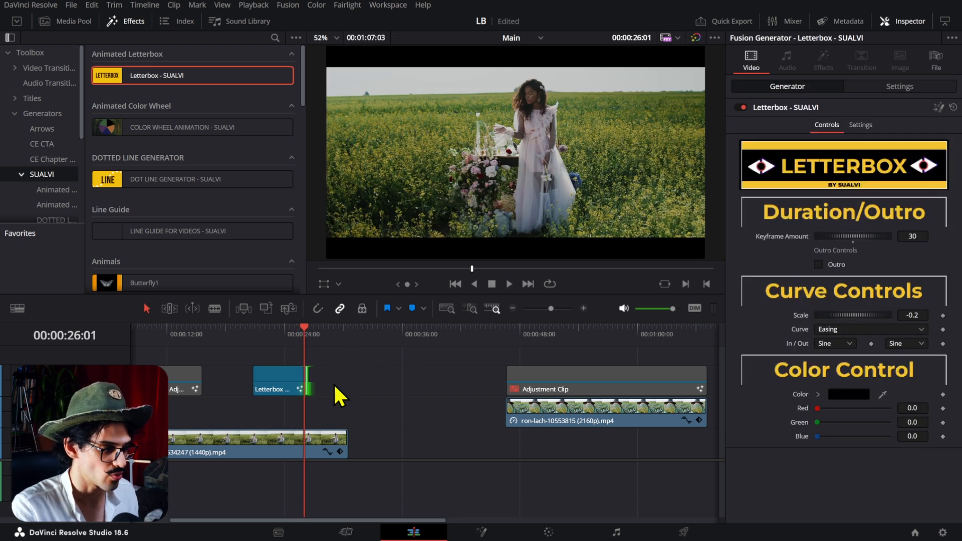
{"action": "key", "text": "ctrl+z"}
Step: Play the start of the letterbox clip to check the intro animation, and return the playhead to 00:00:20:19
{"action": "left_click", "coordinate": [277, 339]}
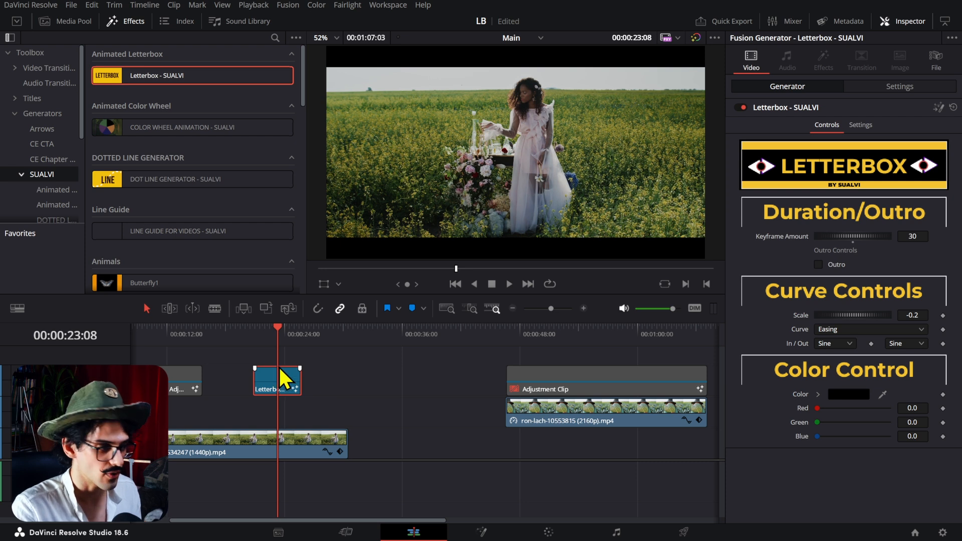
{"action": "left_click", "coordinate": [254, 343]}
{"action": "key", "text": "space"}
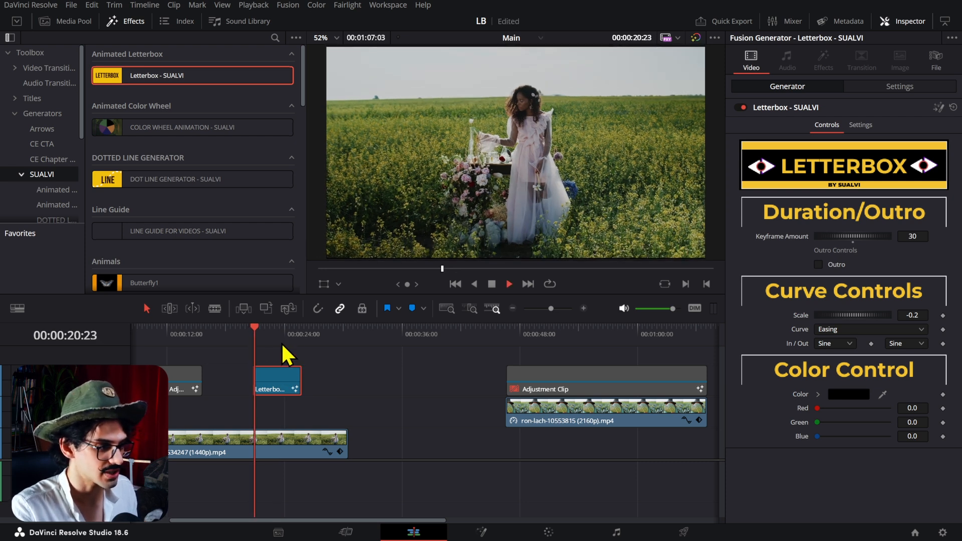
{"action": "key", "text": "space"}
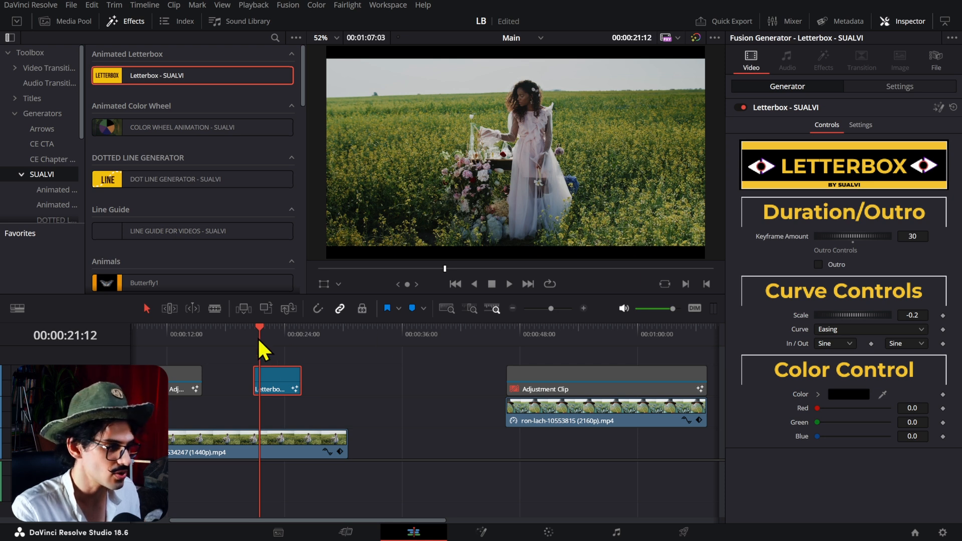
{"action": "left_click_drag", "start_coordinate": [259, 340], "coordinate": [253, 344]}
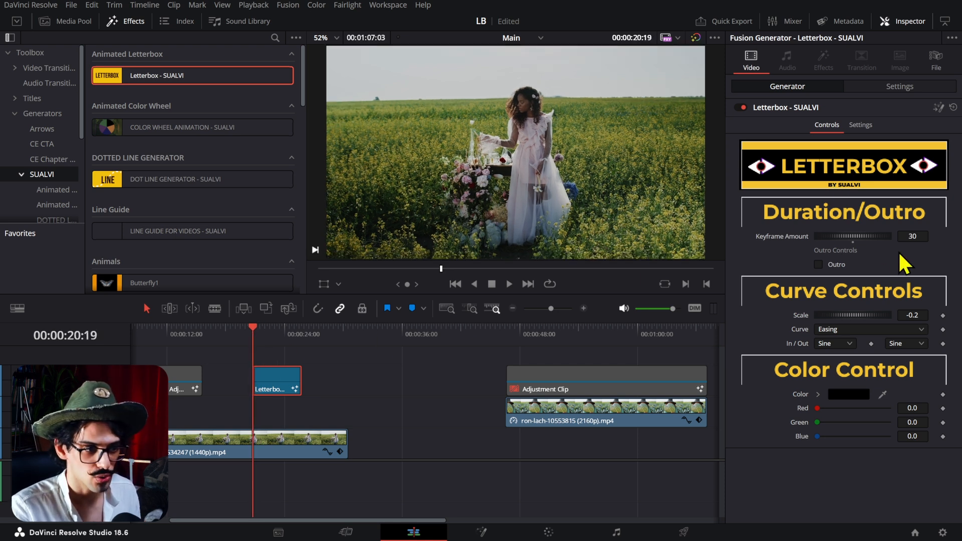
Step: Set the letterbox's Keyframe Amount to 1 and preview the clip from its start
{"action": "left_click", "coordinate": [912, 236]}
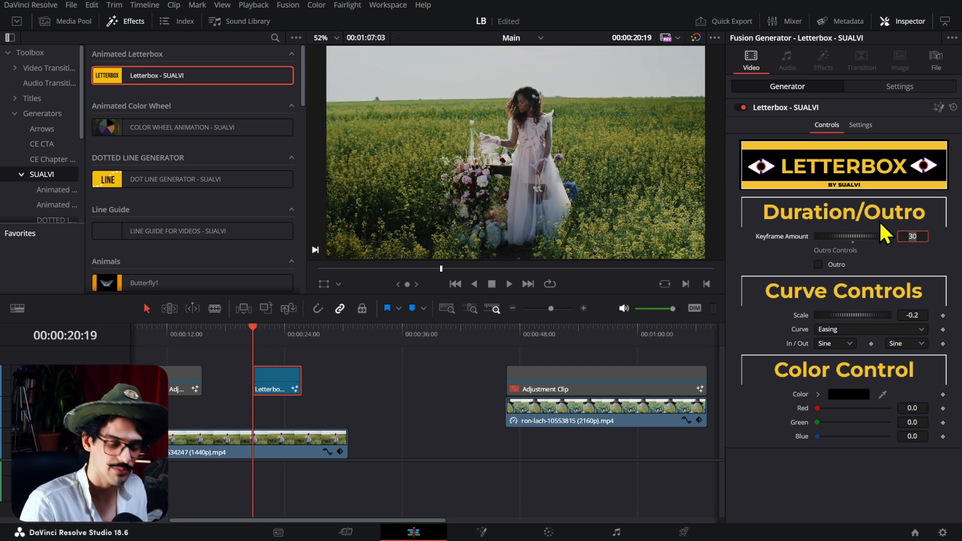
{"action": "type", "text": "1"}
{"action": "key", "text": "Tab"}
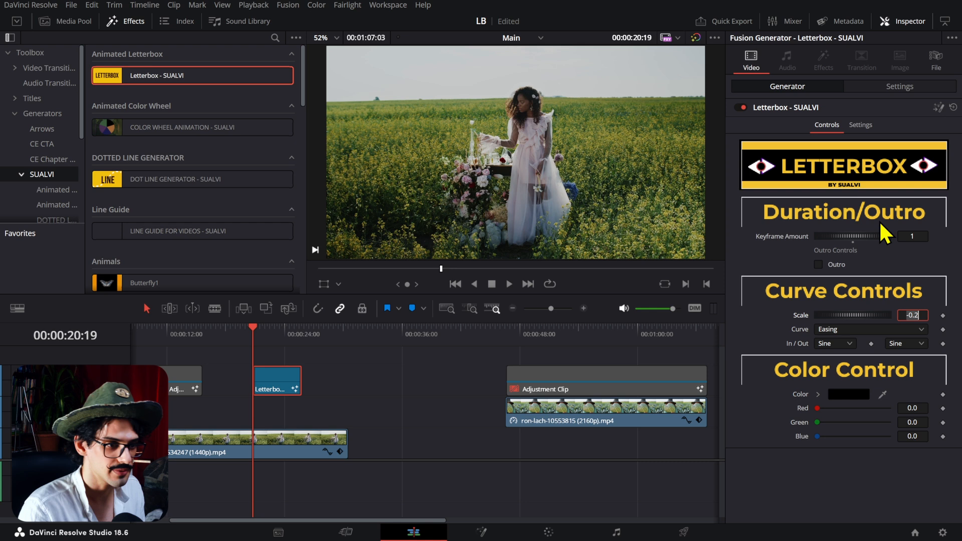
{"action": "left_click", "coordinate": [329, 408]}
{"action": "key", "text": "space"}
{"action": "key", "text": "space"}
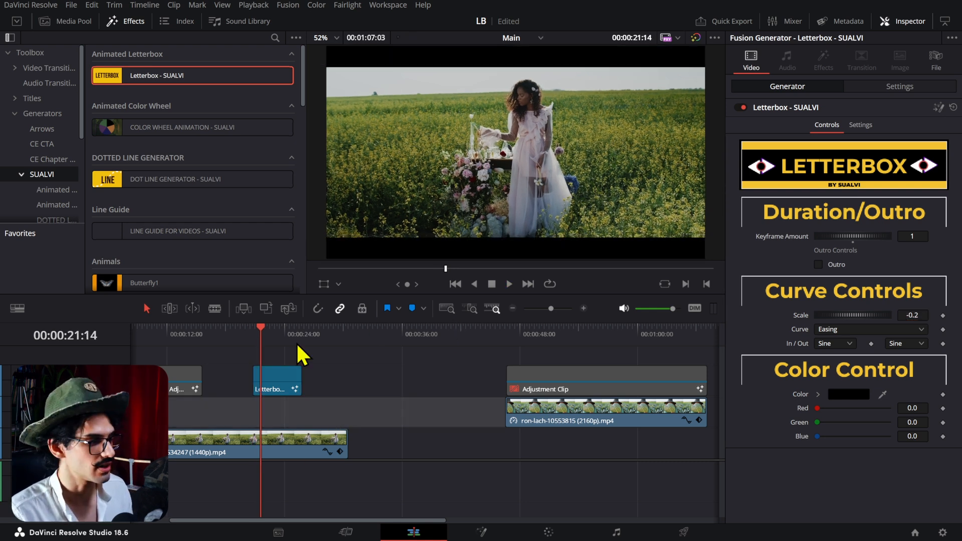
Step: Split the letterbox clip one frame after its start, at 00:00:20:20, and play the remaining section
{"action": "key", "text": "ctrl+equal"}
{"action": "key", "text": "ctrl+equal"}
{"action": "key", "text": "ctrl+equal"}
{"action": "left_click_drag", "start_coordinate": [361, 330], "coordinate": [366, 331]}
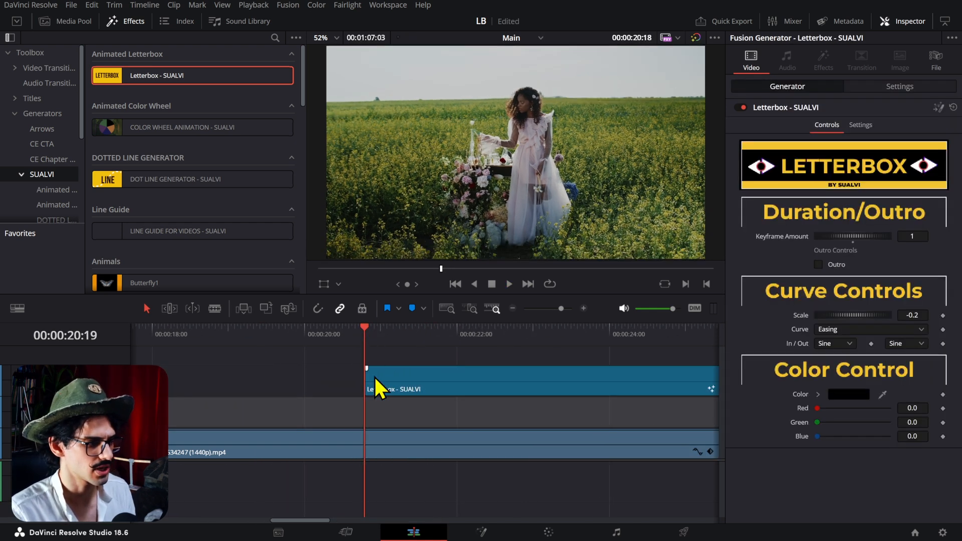
{"action": "left_click", "coordinate": [378, 389]}
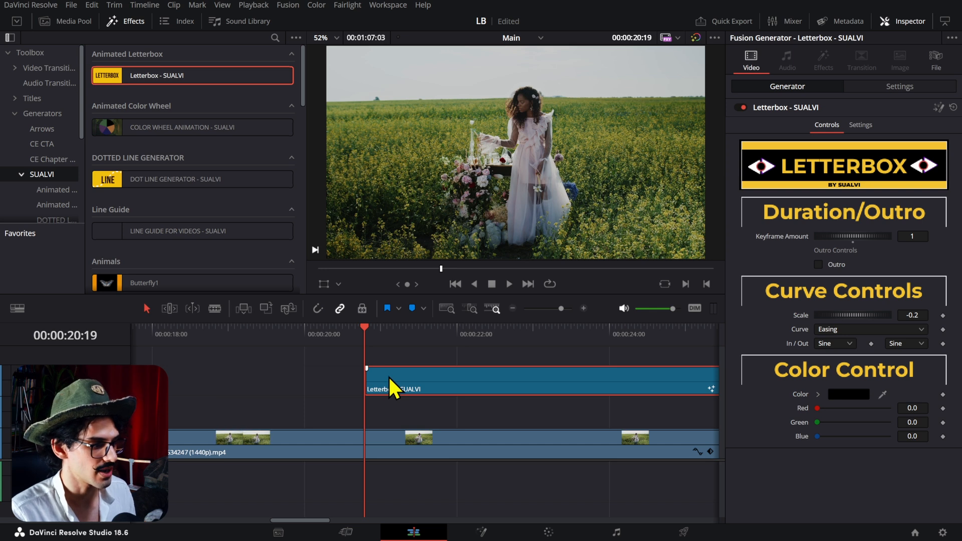
{"action": "key", "text": "Right"}
{"action": "key", "text": "ctrl+b"}
{"action": "left_click", "coordinate": [391, 373]}
{"action": "key", "text": "space"}
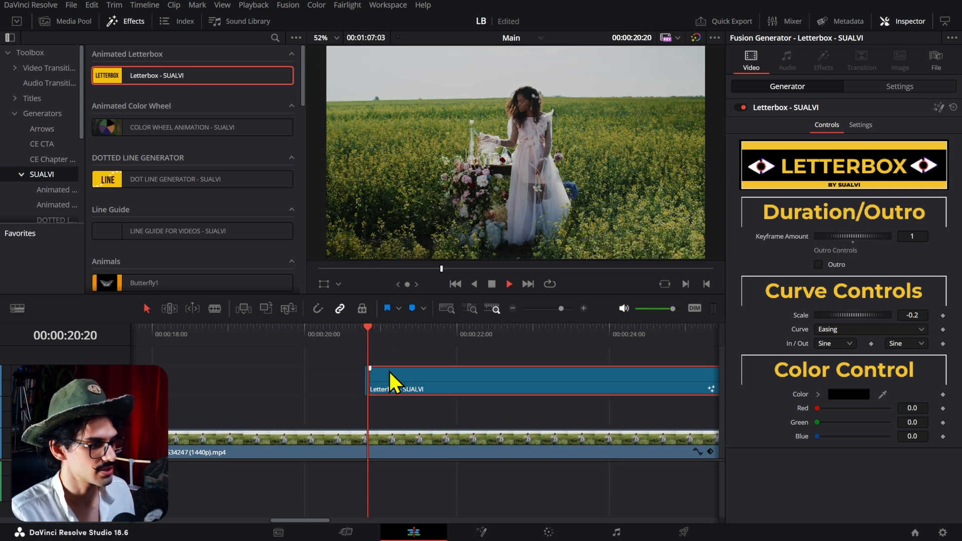
Step: Delete the one-frame piece at the start of the letterbox clip
{"action": "left_click", "coordinate": [368, 327]}
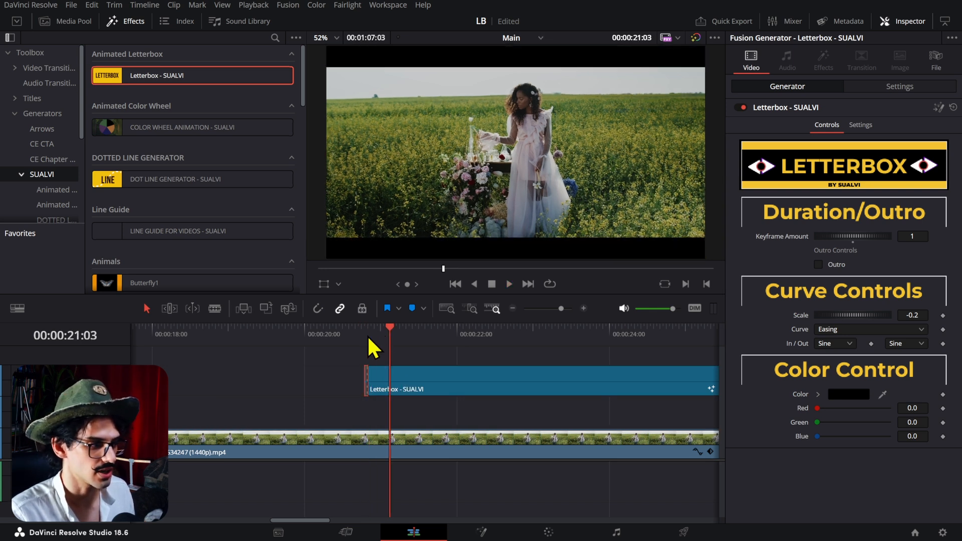
{"action": "left_click", "coordinate": [365, 335]}
{"action": "key", "text": "BackSpace"}
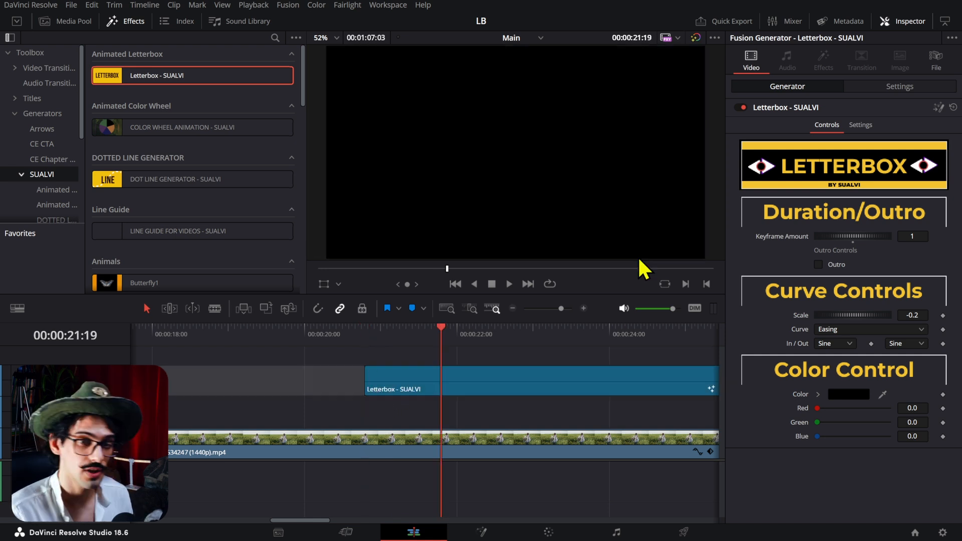
Step: Preview the opening of the unsplit letterbox clip from 00:00:20:19
{"action": "left_click_drag", "start_coordinate": [443, 335], "coordinate": [366, 341]}
{"action": "key", "text": "space"}
{"action": "key", "text": "space"}
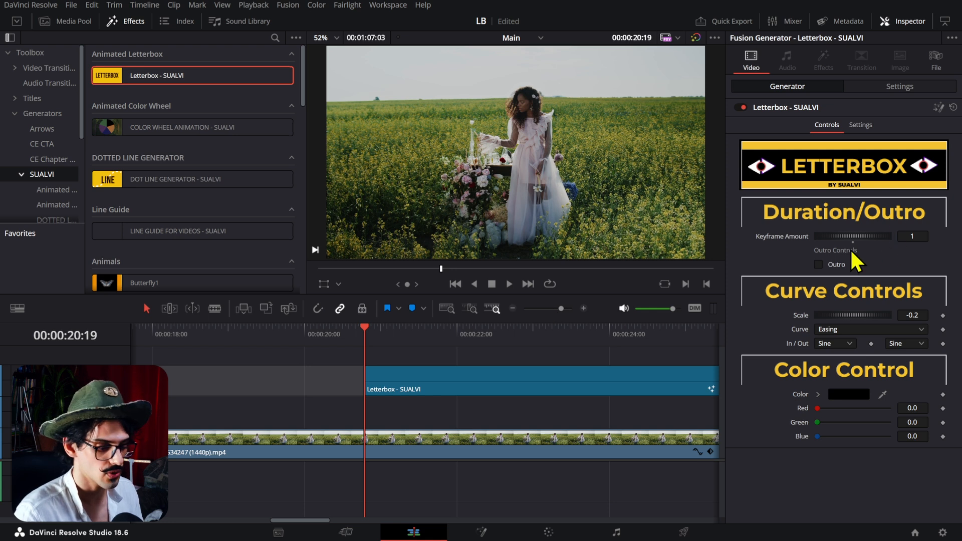
Step: Re-enter 1 as the letterbox's Keyframe Amount, replay the intro and return to the clip's start
{"action": "left_click", "coordinate": [912, 234]}
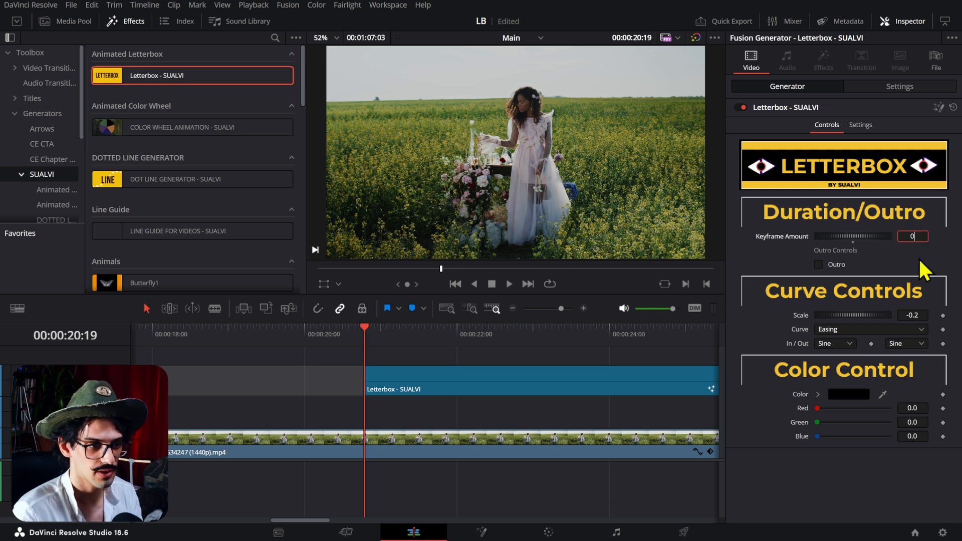
{"action": "type", "text": "1"}
{"action": "key", "text": "Return"}
{"action": "key", "text": "space"}
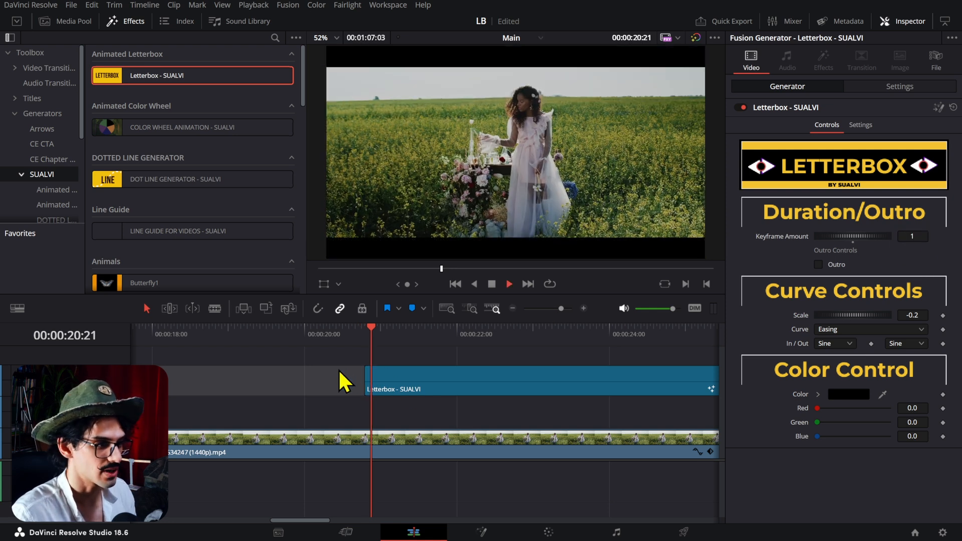
{"action": "key", "text": "Up"}
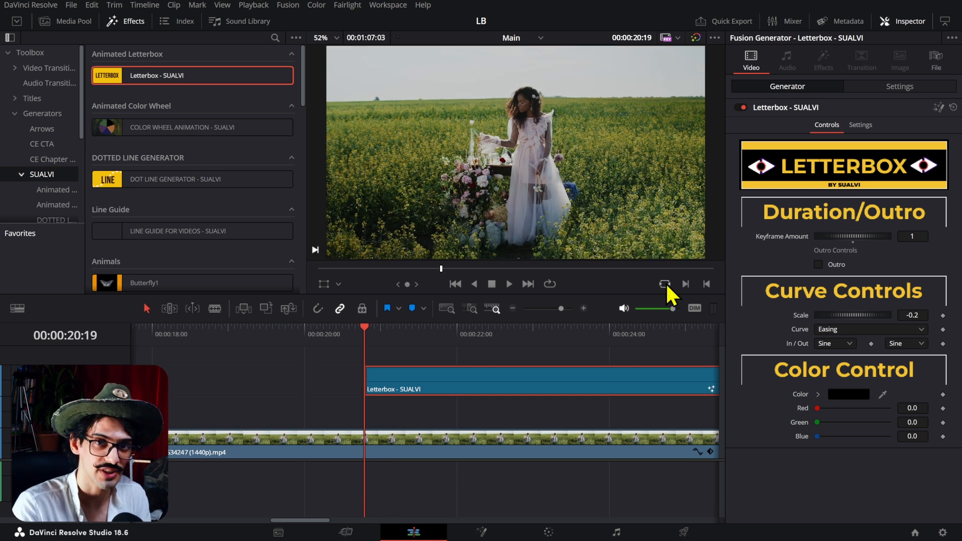
Step: Try adjusting the letterbox's curve Scale with the playhead at 00:00:21:16
{"action": "left_click", "coordinate": [907, 315]}
{"action": "type", "text": "-"}
{"action": "key", "text": "Return"}
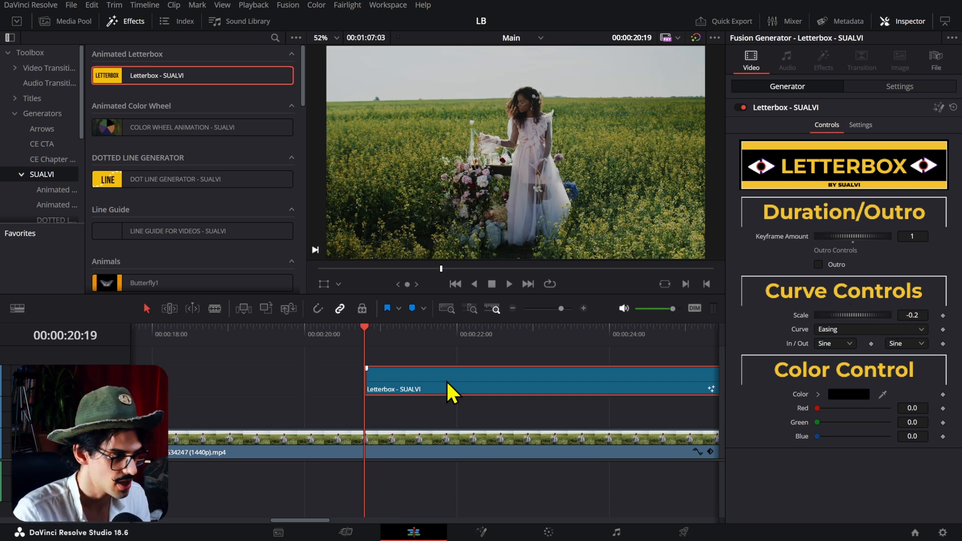
{"action": "left_click_drag", "start_coordinate": [393, 338], "coordinate": [434, 339]}
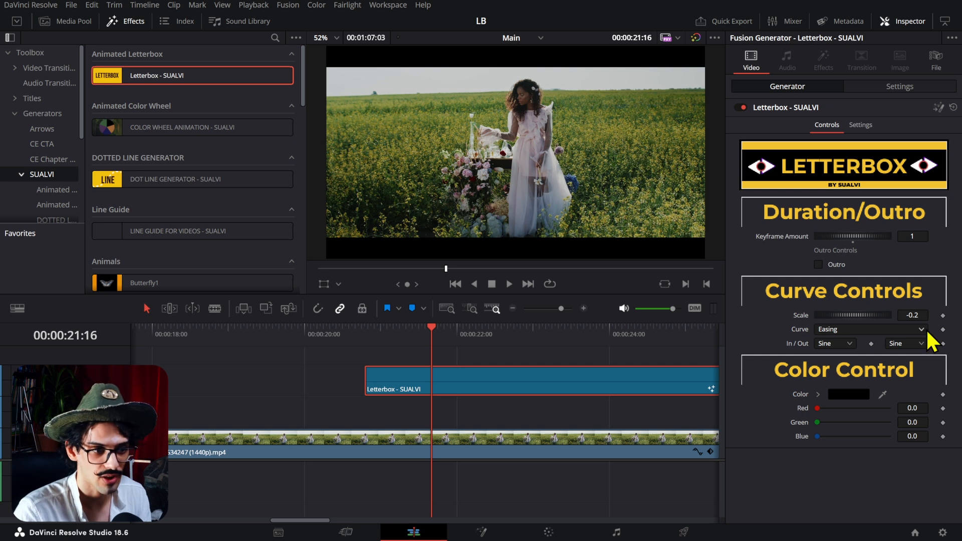
{"action": "left_click_drag", "start_coordinate": [915, 315], "coordinate": [852, 315]}
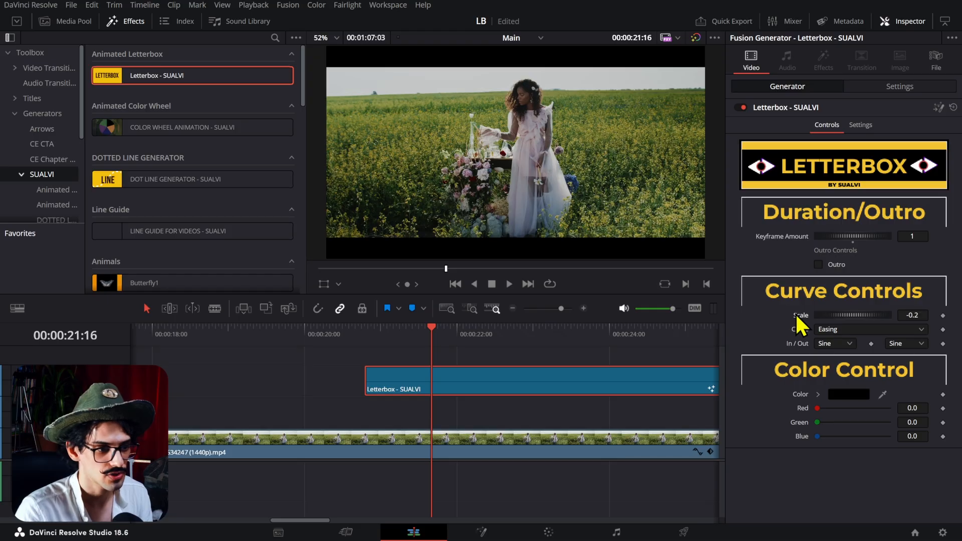
Step: Check the Curve type options in the letterbox's curve controls
{"action": "scroll", "coordinate": [660, 175], "scroll_direction": "down", "scroll_amount": 1}
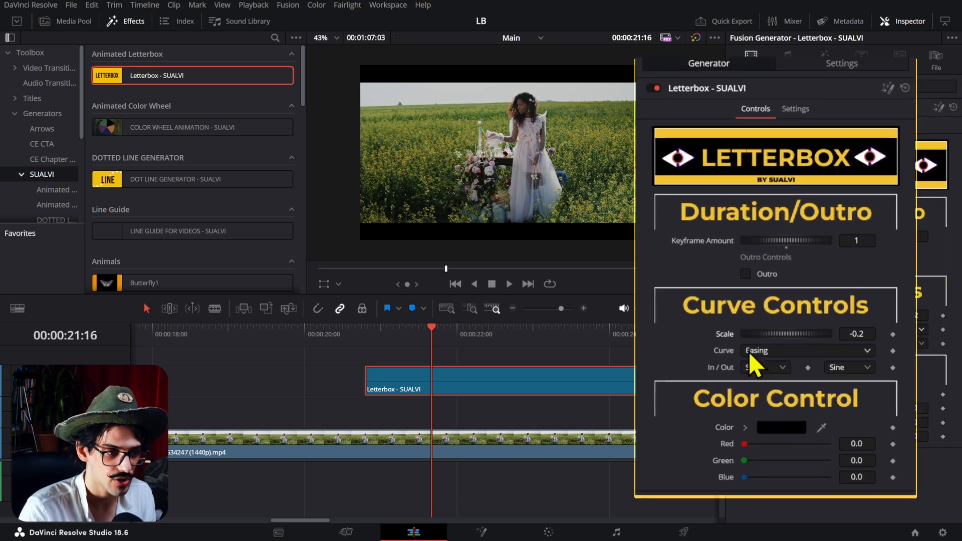
{"action": "left_click", "coordinate": [692, 380]}
{"action": "left_click", "coordinate": [693, 379]}
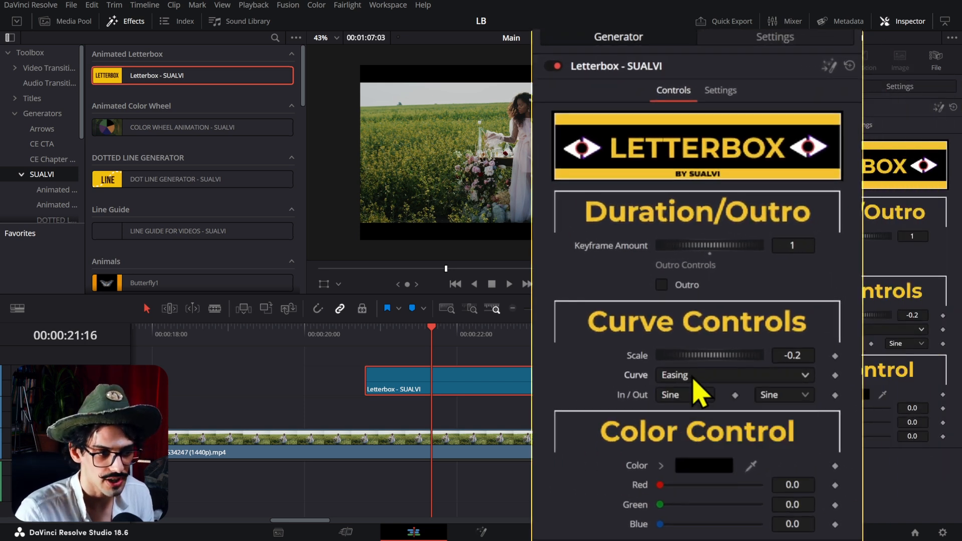
Step: Check the letterbox's easing In options and set its Curve type to Custom
{"action": "left_click", "coordinate": [693, 393]}
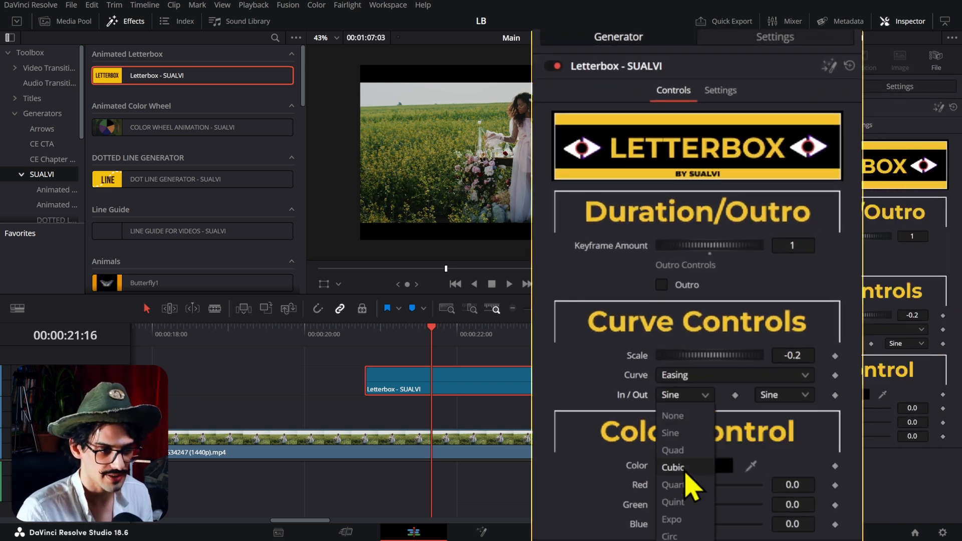
{"action": "left_click", "coordinate": [619, 395]}
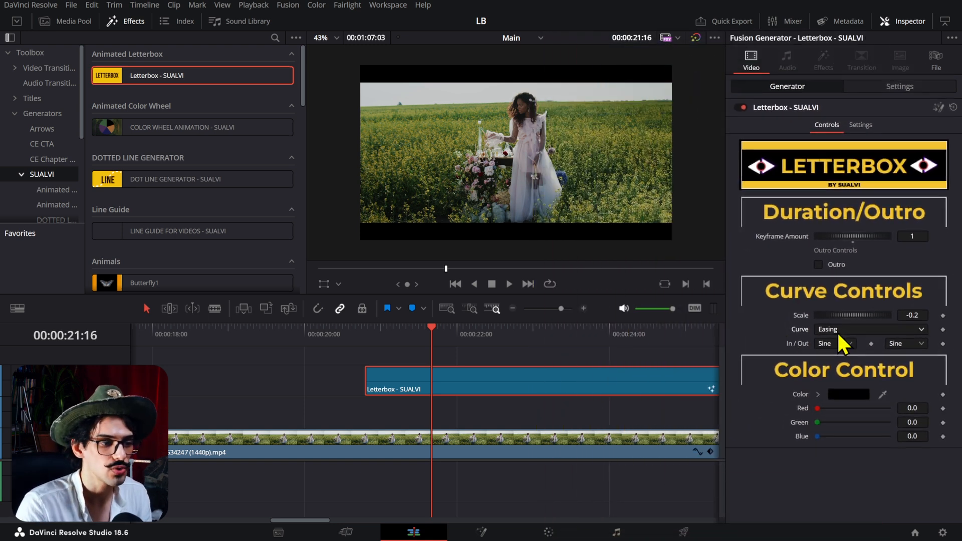
{"action": "left_click", "coordinate": [839, 330]}
{"action": "left_click", "coordinate": [829, 347]}
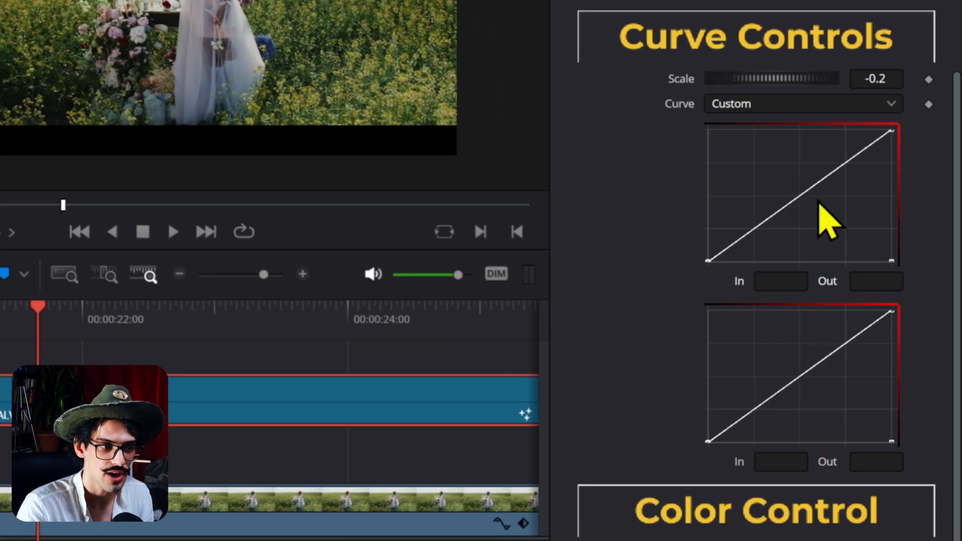
Step: Try reshaping the letterbox's first custom curve with an added middle point and its handles, and delete that point
{"action": "left_click_drag", "start_coordinate": [816, 220], "coordinate": [665, 279]}
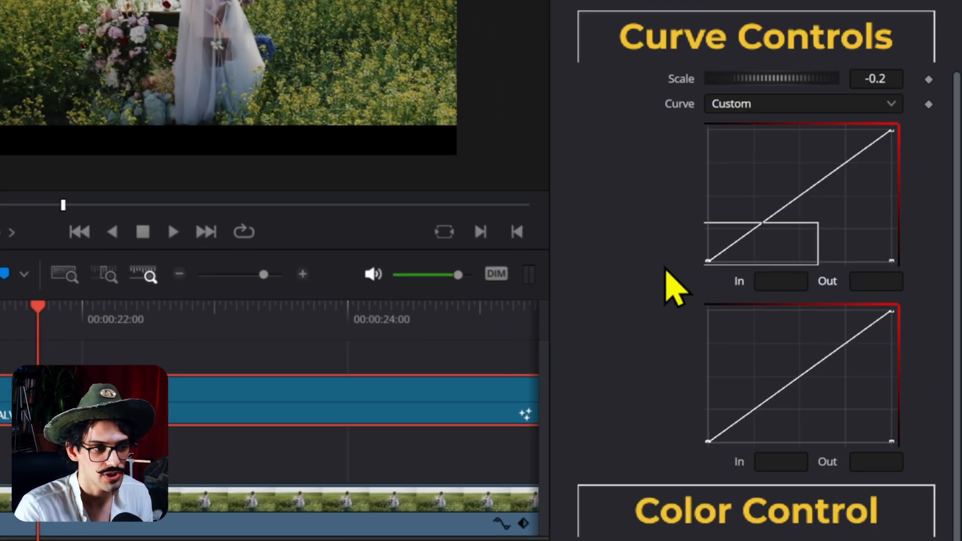
{"action": "left_click", "coordinate": [769, 217]}
{"action": "mouse_move", "coordinate": [771, 221]}
{"action": "left_mouse_down"}
{"action": "mouse_move", "coordinate": [790, 253]}
{"action": "mouse_move", "coordinate": [782, 229]}
{"action": "left_mouse_up"}
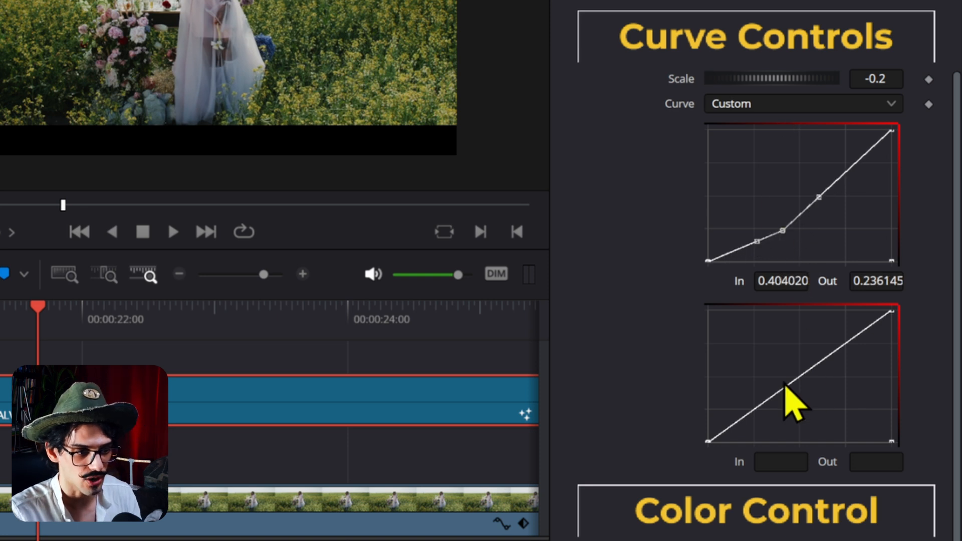
{"action": "left_click_drag", "start_coordinate": [839, 207], "coordinate": [781, 206]}
{"action": "left_click_drag", "start_coordinate": [759, 240], "coordinate": [619, 292]}
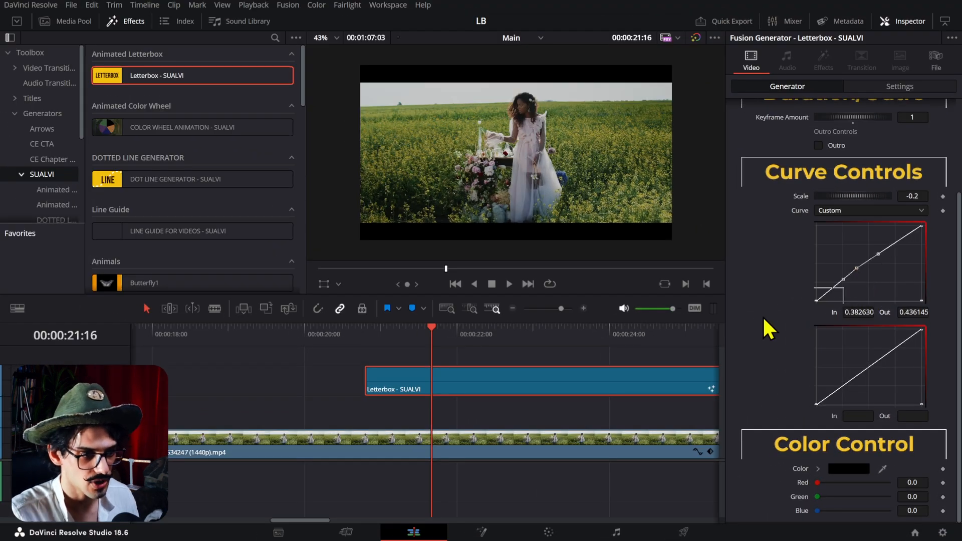
{"action": "left_click_drag", "start_coordinate": [763, 317], "coordinate": [763, 318]}
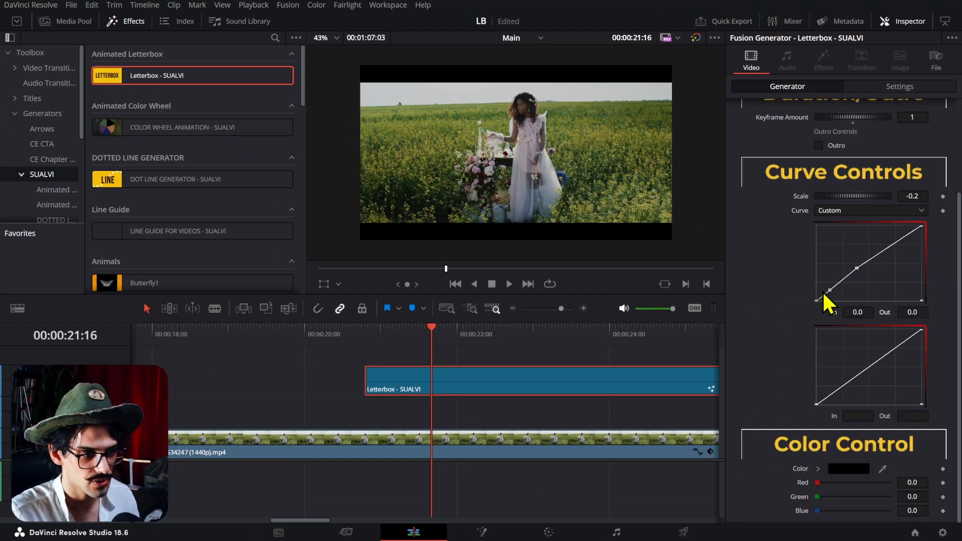
{"action": "left_click", "coordinate": [857, 269]}
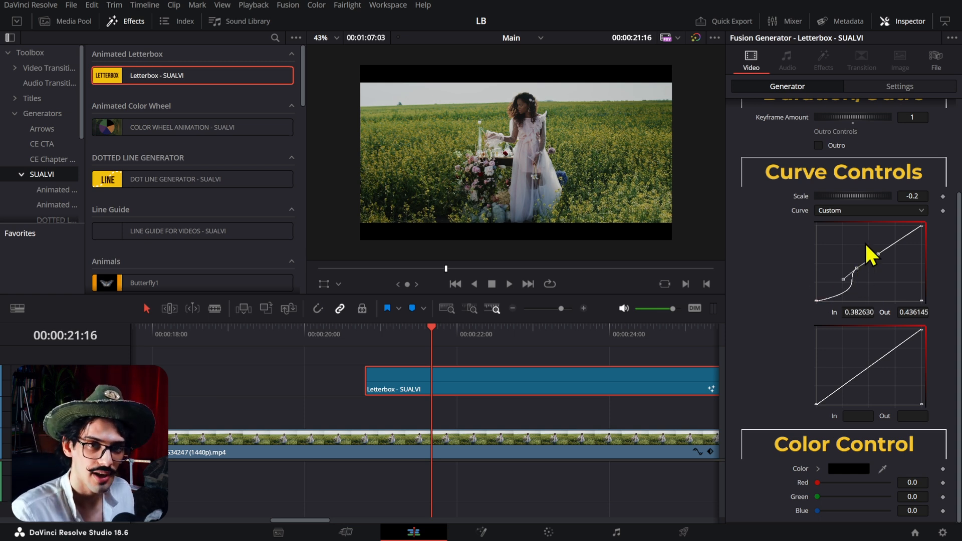
{"action": "left_click_drag", "start_coordinate": [851, 244], "coordinate": [880, 279]}
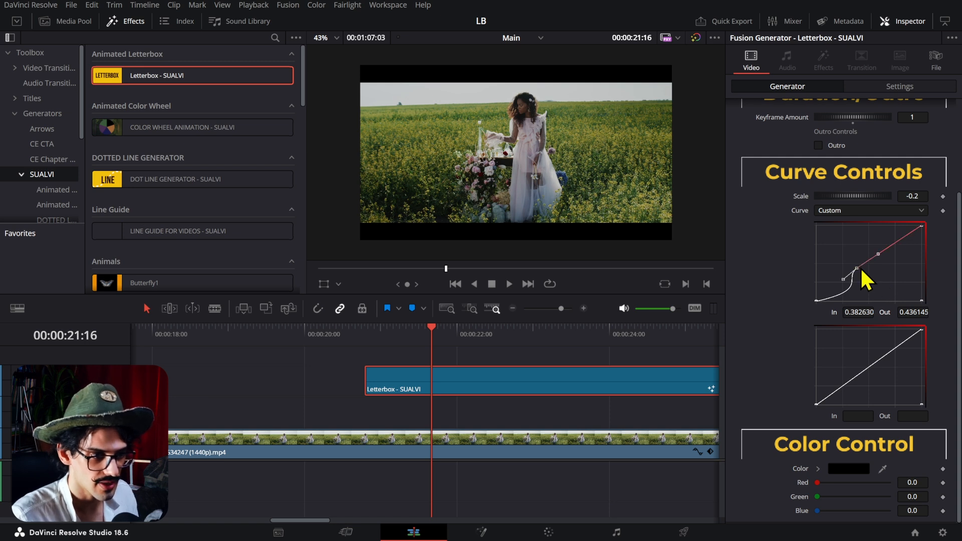
{"action": "right_click", "coordinate": [858, 267]}
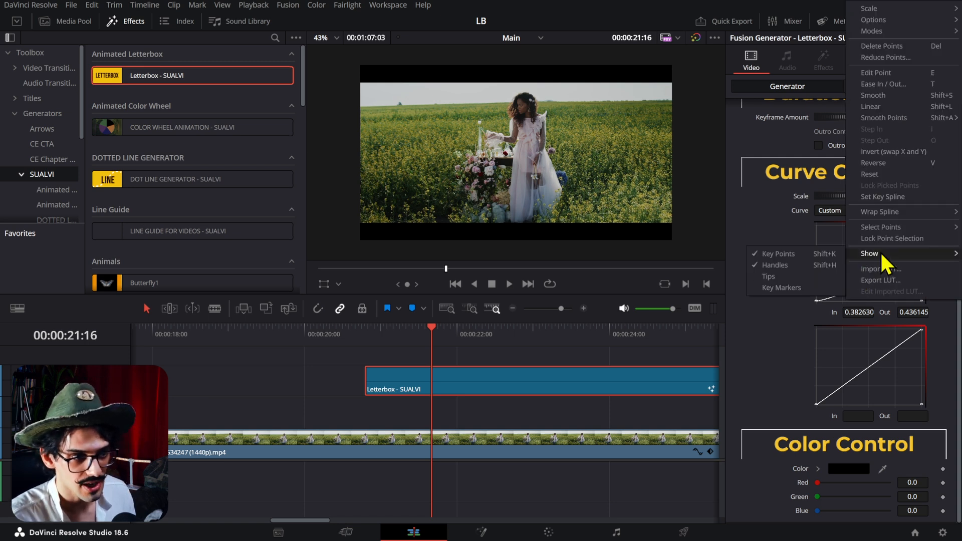
{"action": "left_click", "coordinate": [882, 46]}
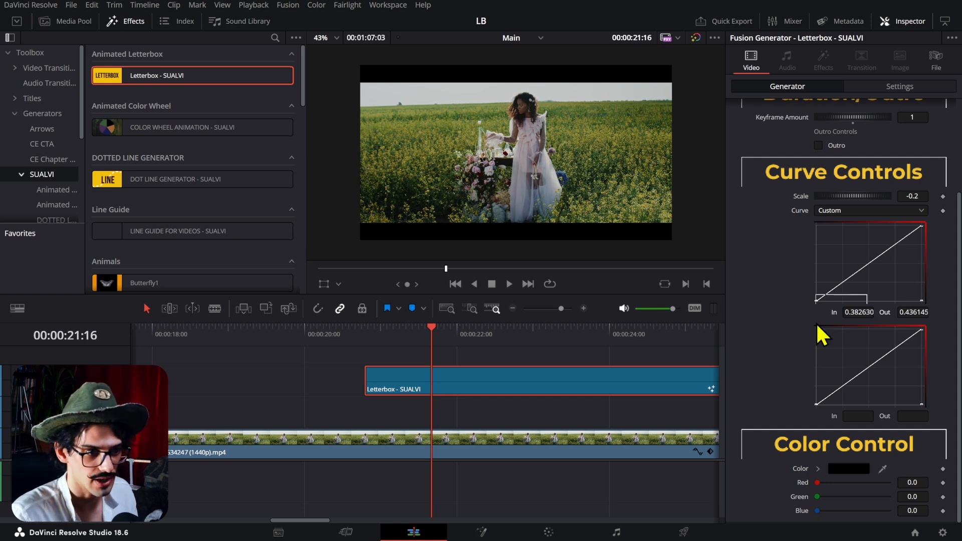
Step: Shape the letterbox's first custom curve into a smooth S using the handles of its start and end points
{"action": "left_click", "coordinate": [850, 276]}
{"action": "left_click_drag", "start_coordinate": [857, 283], "coordinate": [879, 299]}
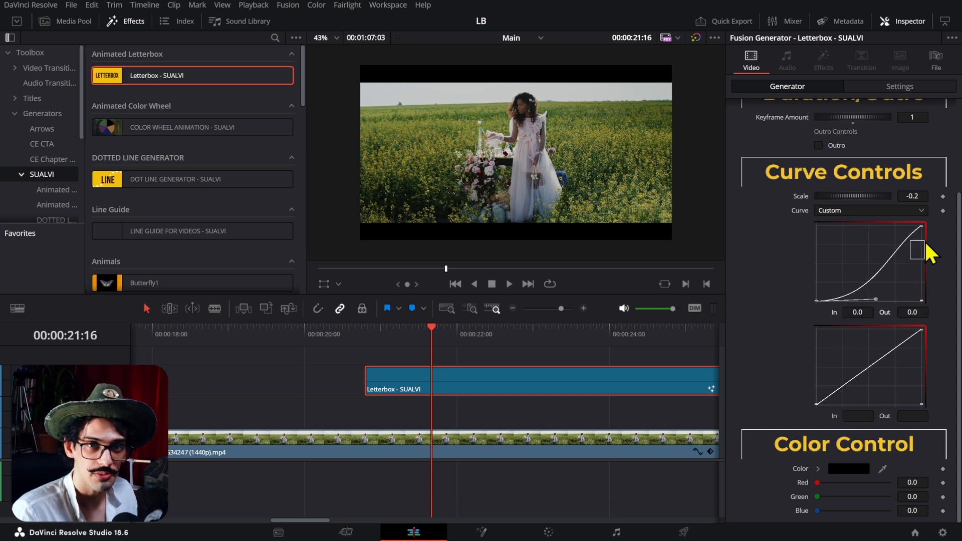
{"action": "left_click_drag", "start_coordinate": [925, 240], "coordinate": [946, 200]}
{"action": "left_click_drag", "start_coordinate": [885, 251], "coordinate": [842, 228]}
Step: Preview the letterbox's intro from 00:00:20:19 and place the playhead at 00:00:20:22
{"action": "left_click", "coordinate": [371, 339]}
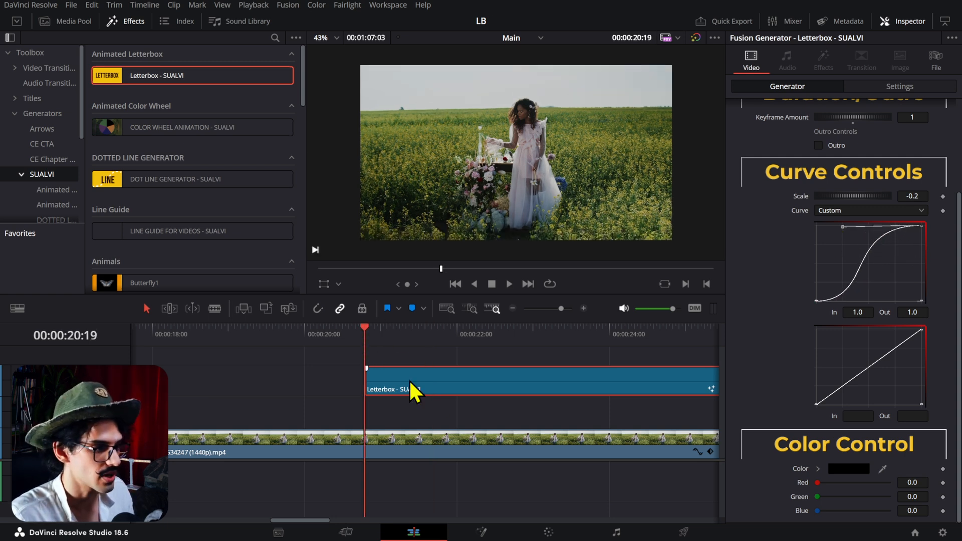
{"action": "key", "text": "space"}
{"action": "left_click", "coordinate": [374, 335]}
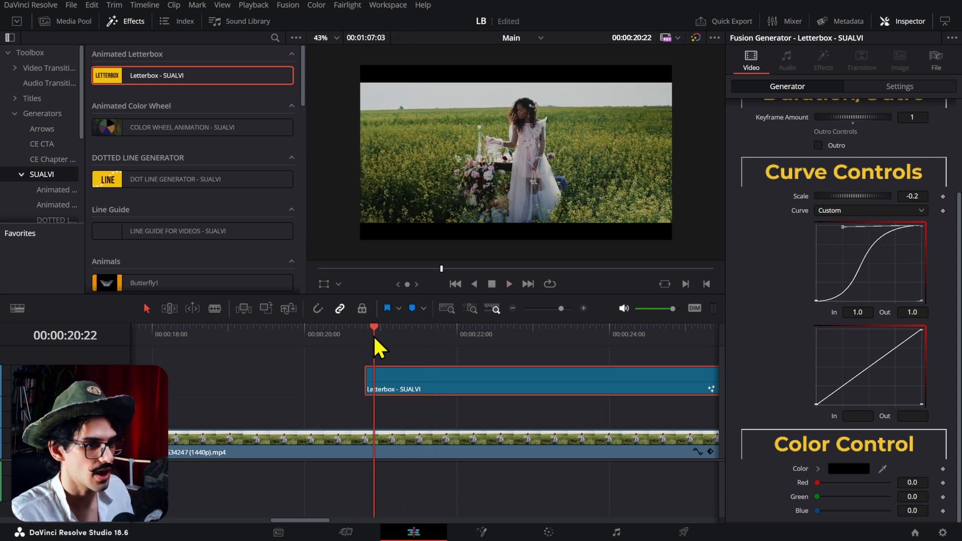
Step: Set the letterbox's Keyframe Amount to 24 and replay its intro from near the start of the clip
{"action": "left_click", "coordinate": [923, 117]}
{"action": "key", "text": "Return"}
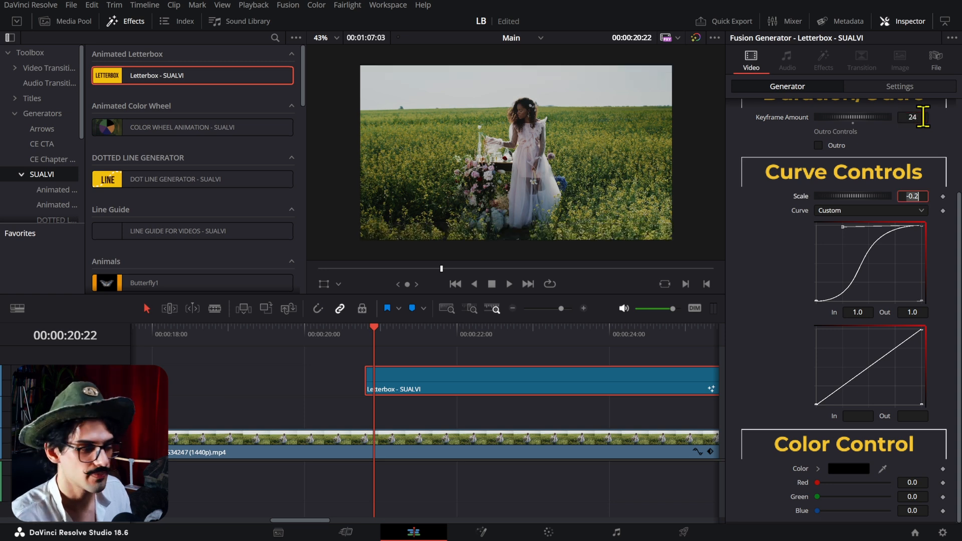
{"action": "left_click", "coordinate": [368, 333]}
{"action": "key", "text": "space"}
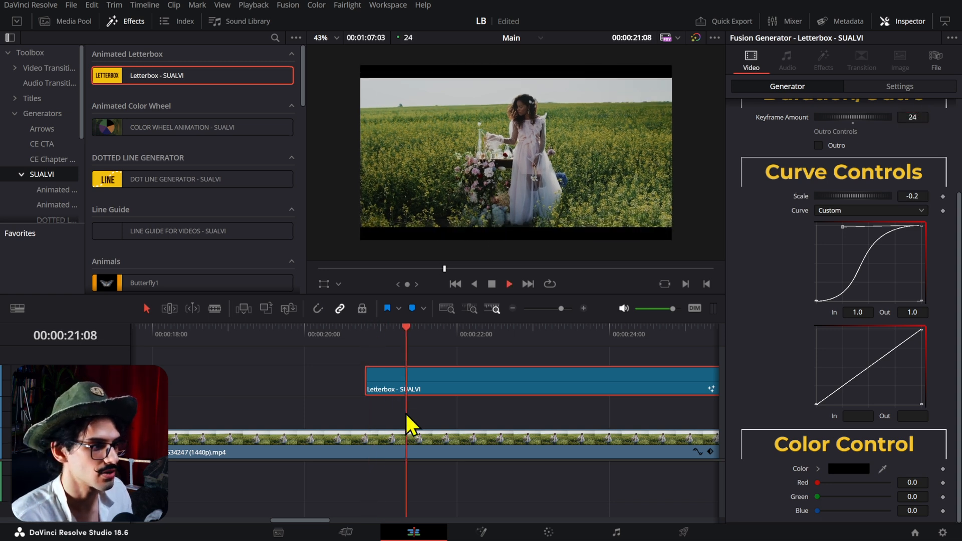
{"action": "key", "text": "space"}
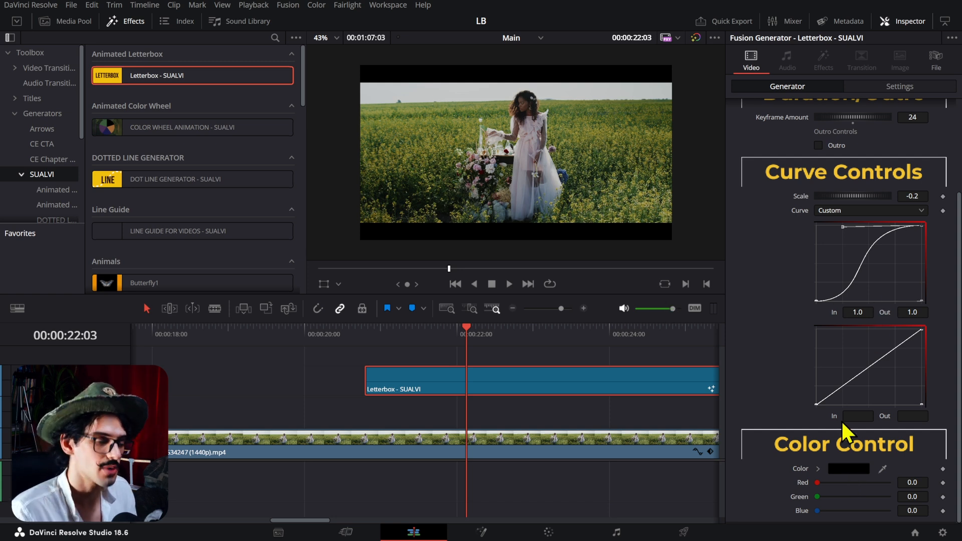
Step: Try colouring the letterbox bars red (#ea0000) and undo the colour change
{"action": "left_click", "coordinate": [849, 468]}
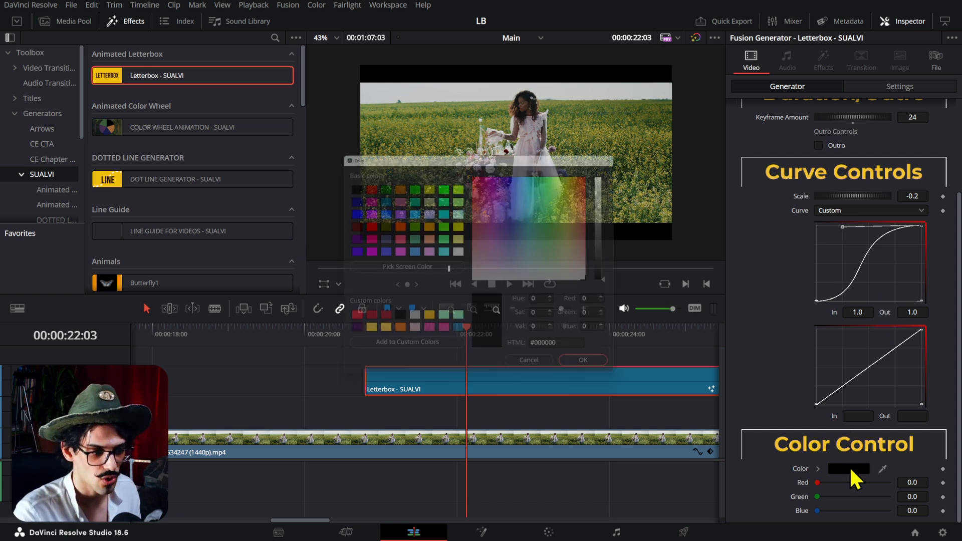
{"action": "left_click_drag", "start_coordinate": [501, 264], "coordinate": [600, 170]}
{"action": "left_click", "coordinate": [611, 179]}
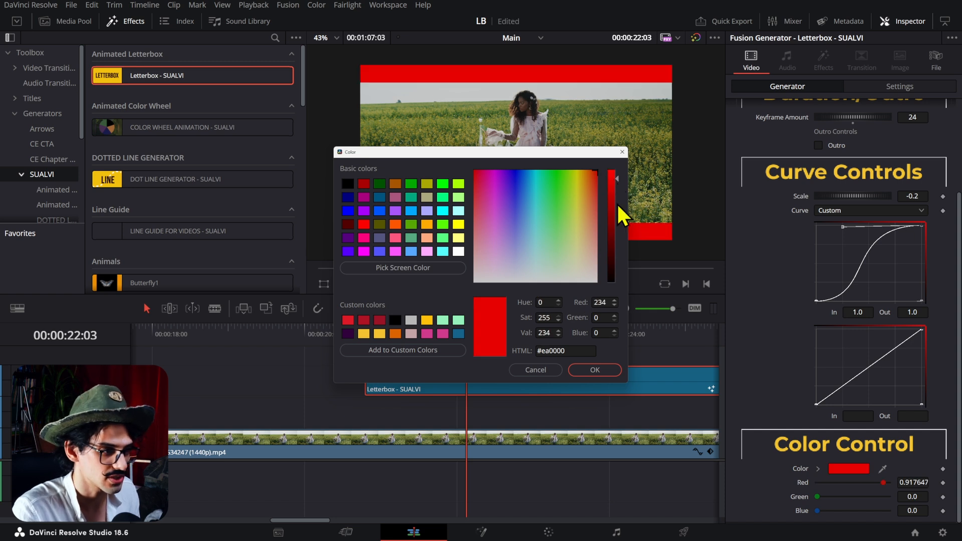
{"action": "left_click", "coordinate": [618, 374]}
{"action": "mouse_move", "coordinate": [467, 351]}
{"action": "left_mouse_down"}
{"action": "mouse_move", "coordinate": [441, 341]}
{"action": "mouse_move", "coordinate": [380, 354]}
{"action": "mouse_move", "coordinate": [383, 364]}
{"action": "mouse_move", "coordinate": [463, 356]}
{"action": "left_mouse_up"}
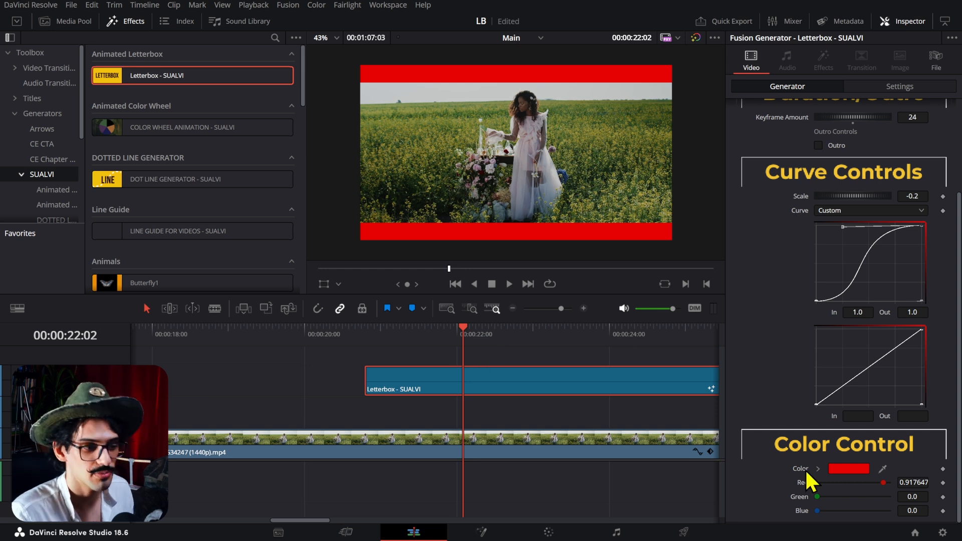
{"action": "key", "text": "ctrl+z"}
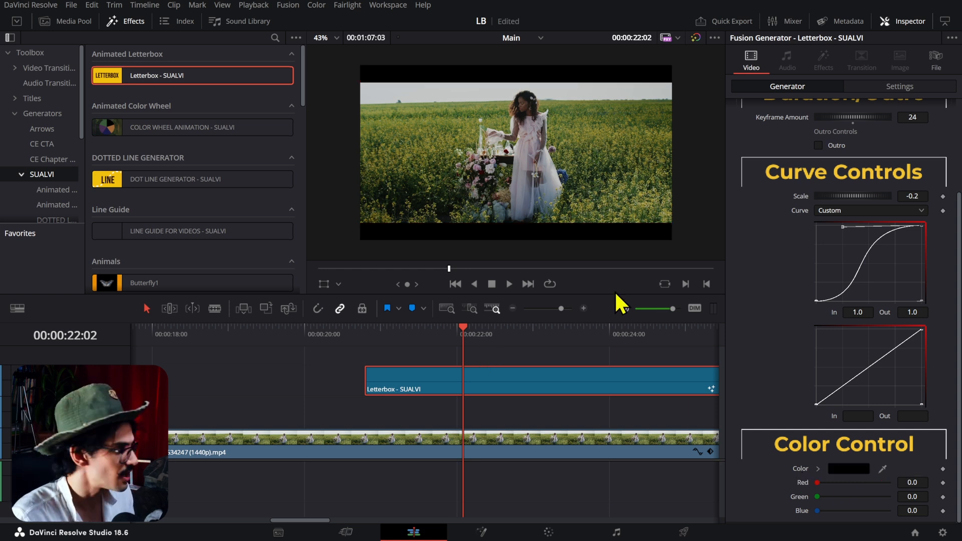